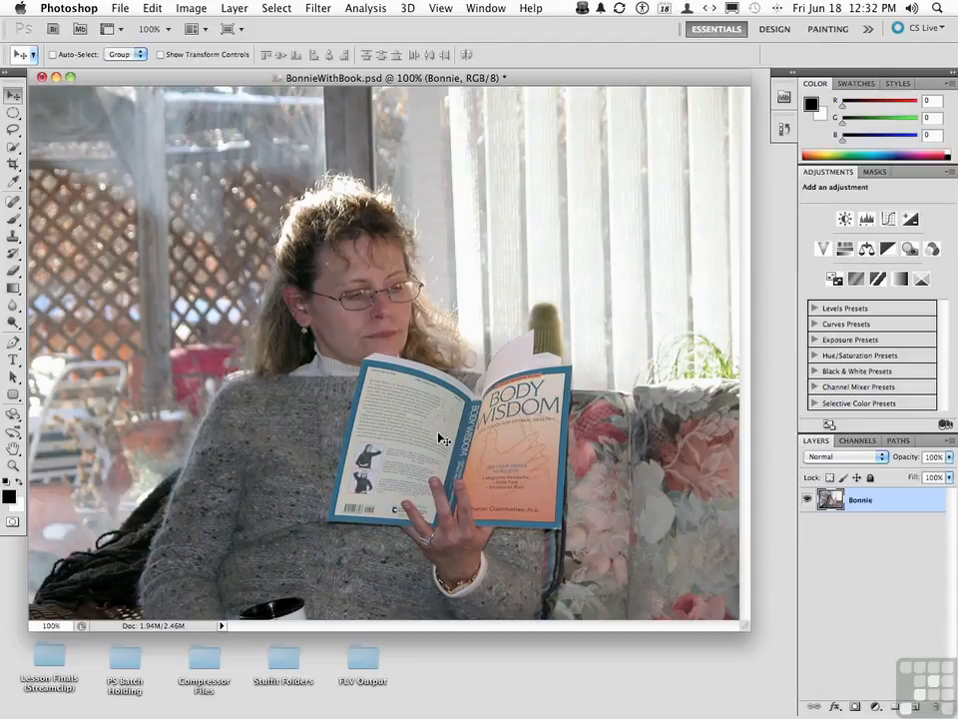
left_click(319, 9)
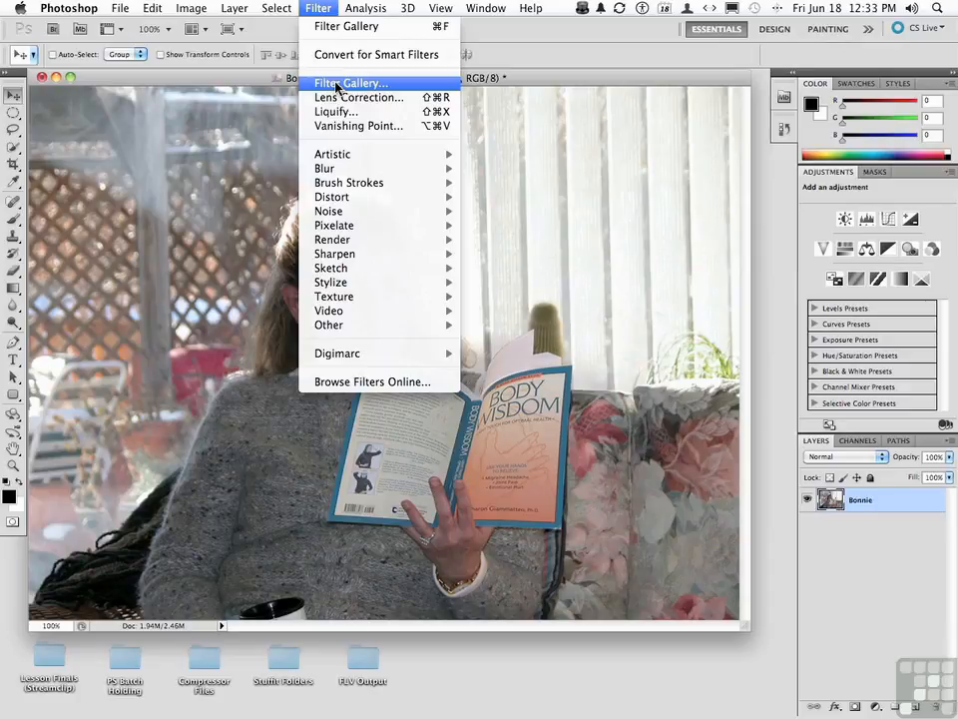
left_click(531, 168)
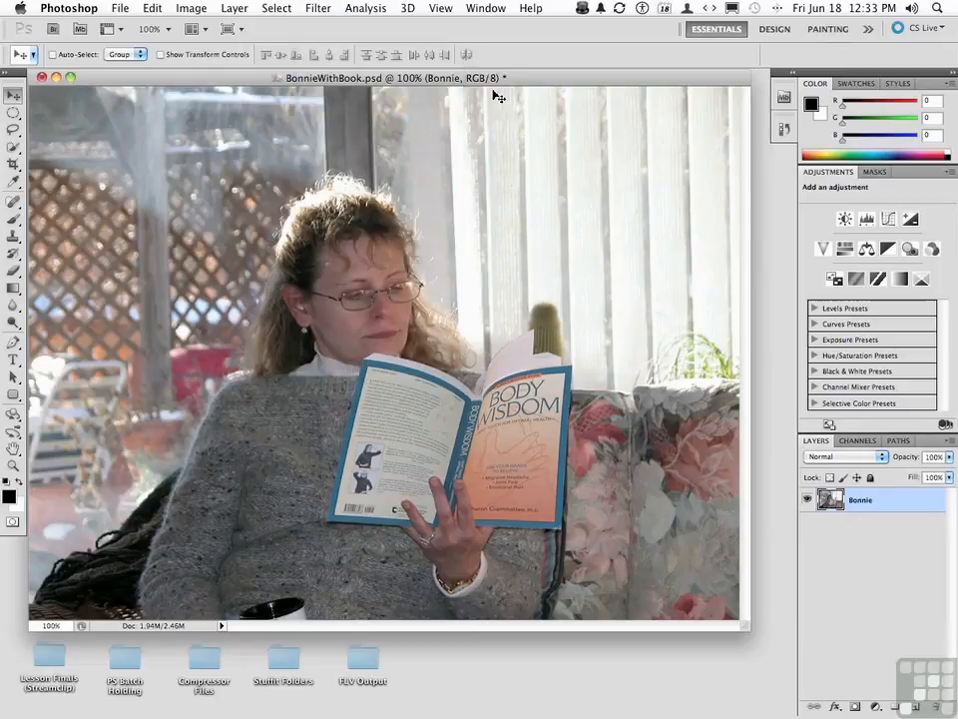
left_click(494, 85)
left_click(193, 9)
mouse_move(195, 26)
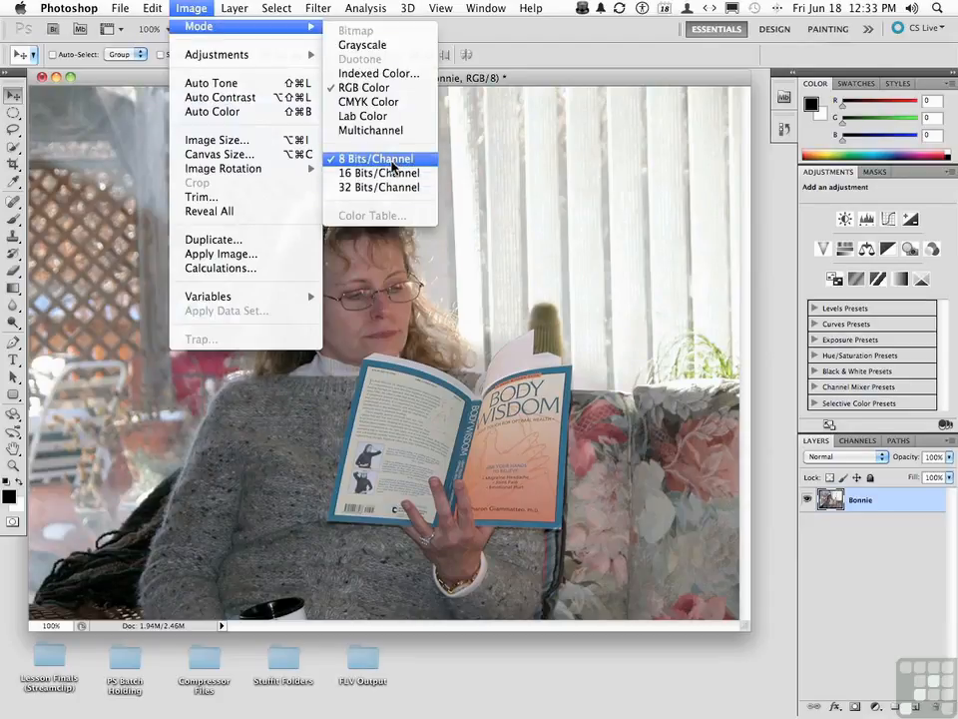
left_click(546, 173)
Open the Filter Gallery for the photo and fit the whole image in its preview.
left_click(313, 9)
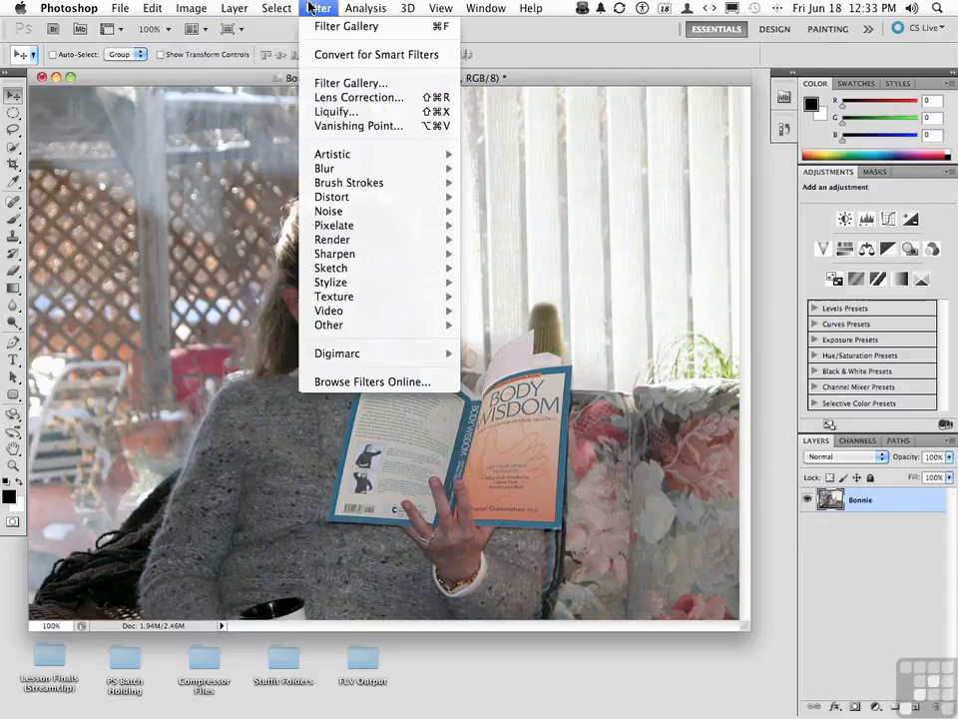
left_click(330, 85)
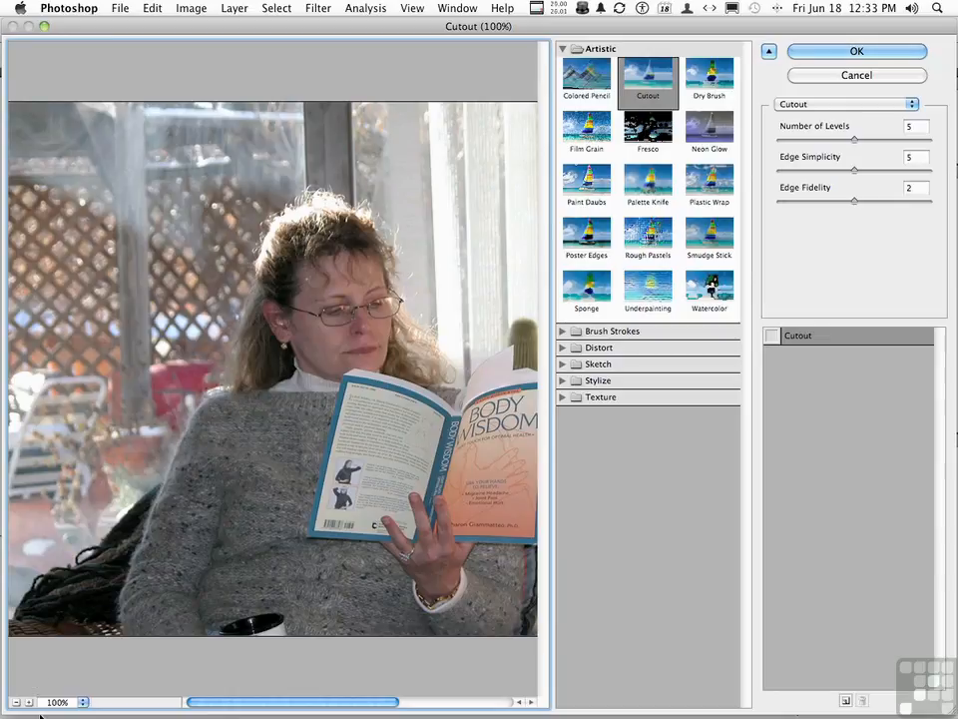
left_click(29, 702)
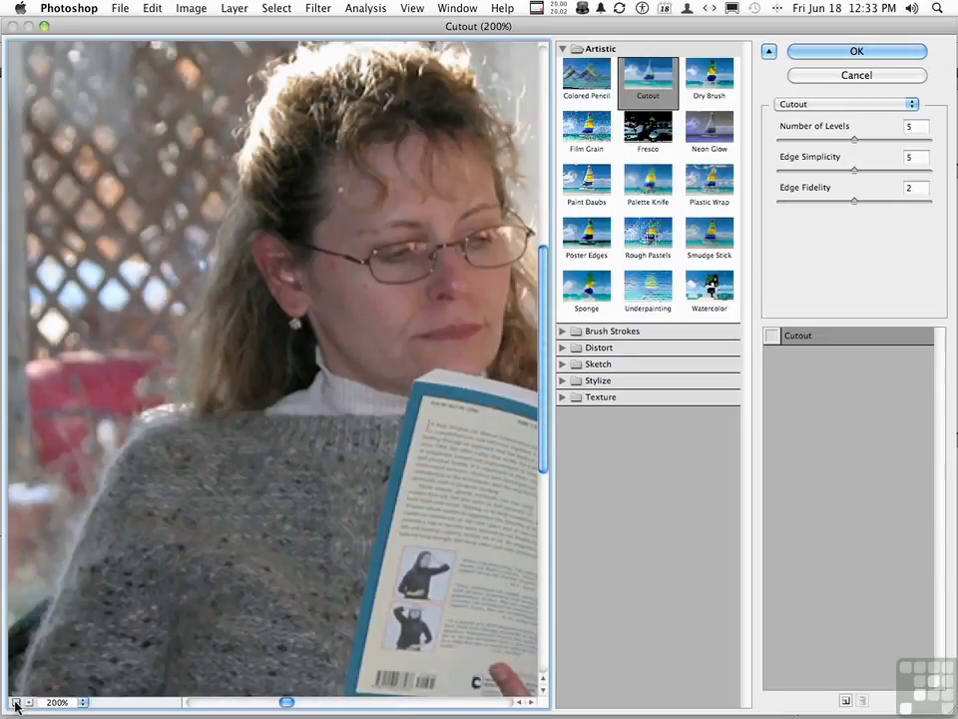
left_click(15, 704)
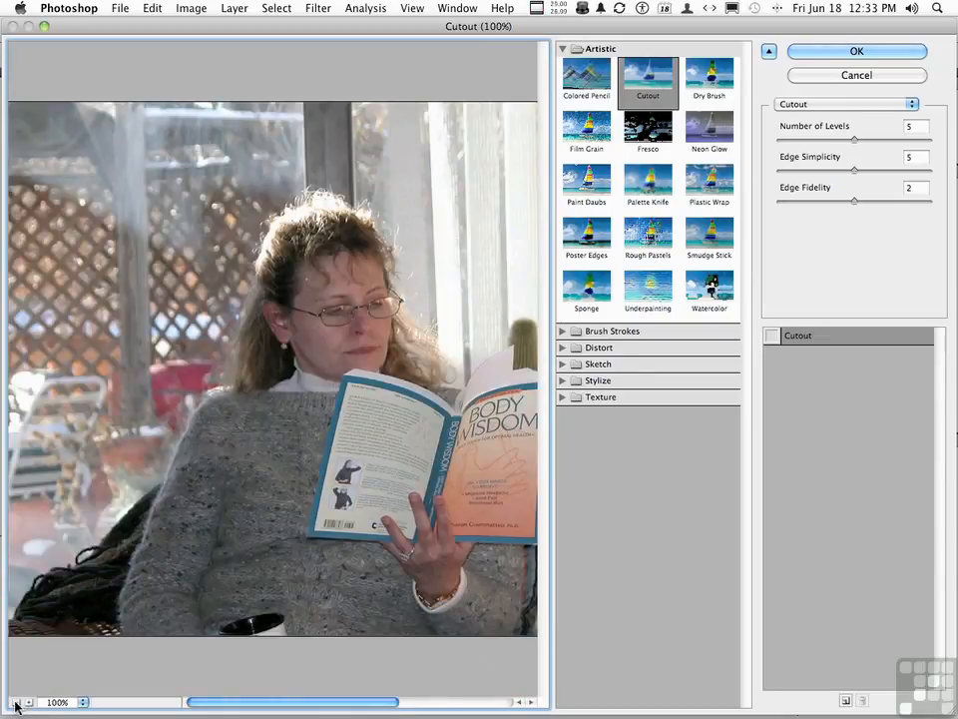
left_click(83, 703)
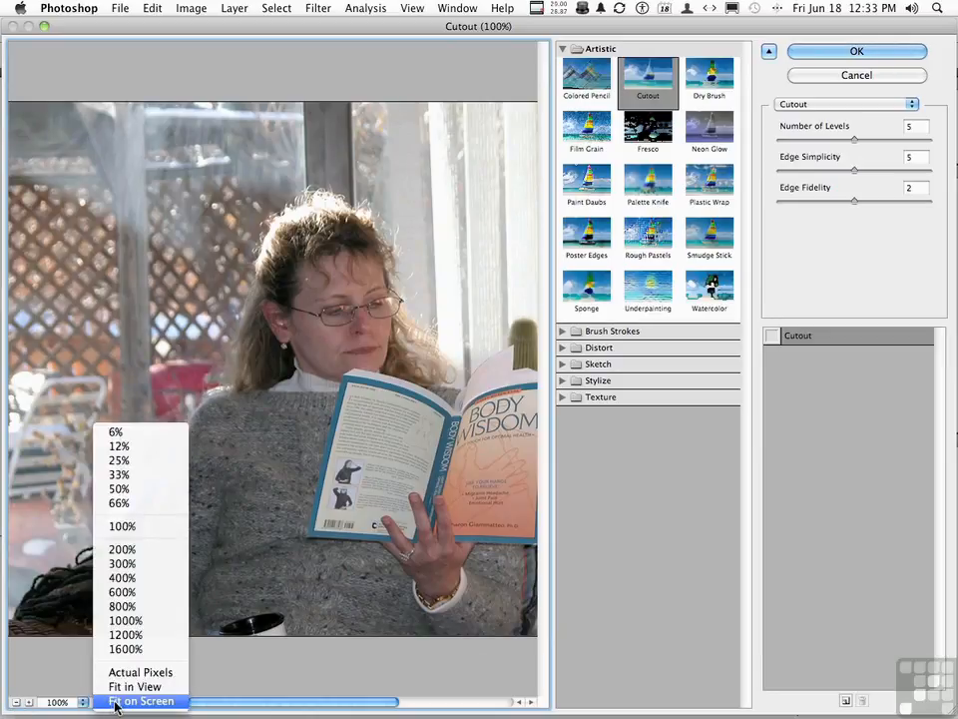
left_click(117, 701)
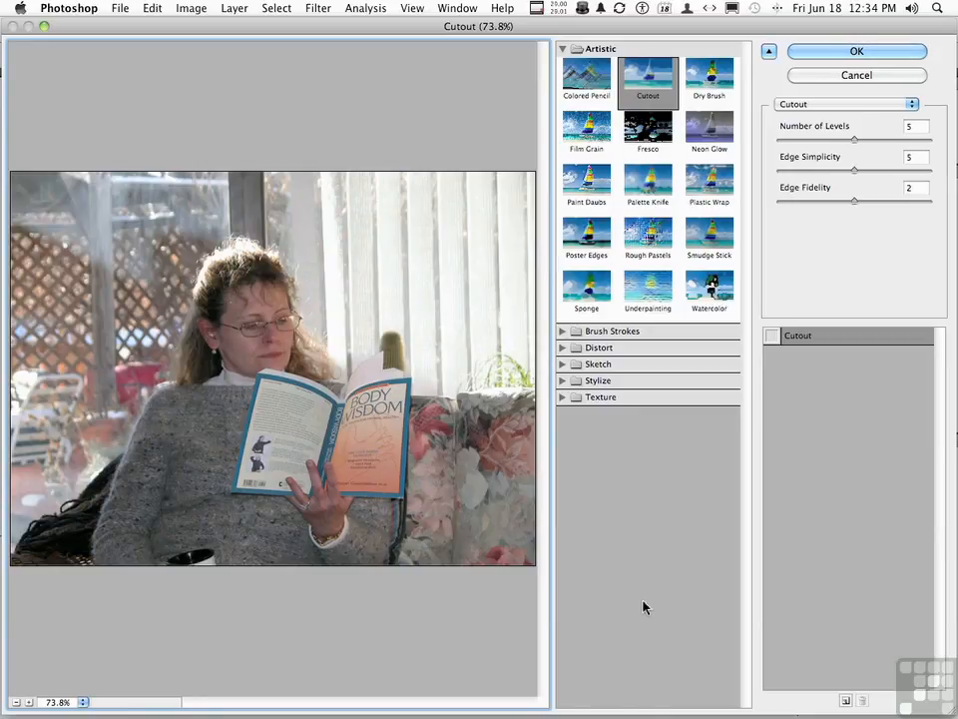
Look through the Filter Gallery's effect categories, ending with only the Artistic effects expanded.
left_click(563, 48)
left_click(563, 66)
left_click(562, 66)
left_click(561, 83)
left_click(561, 85)
left_click(562, 98)
left_click(562, 100)
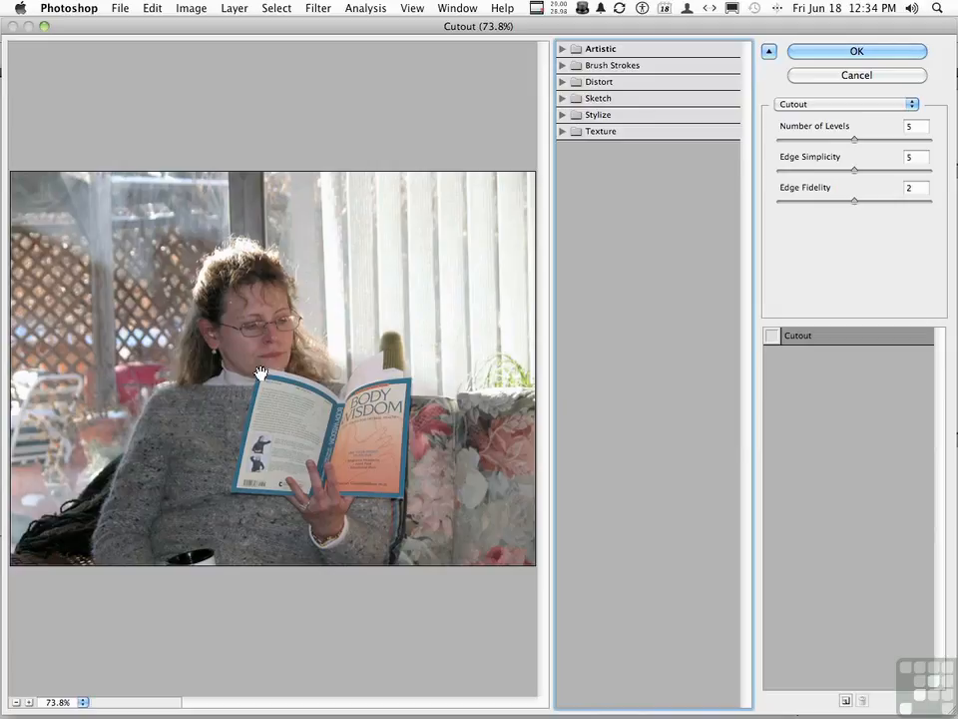
left_click(562, 49)
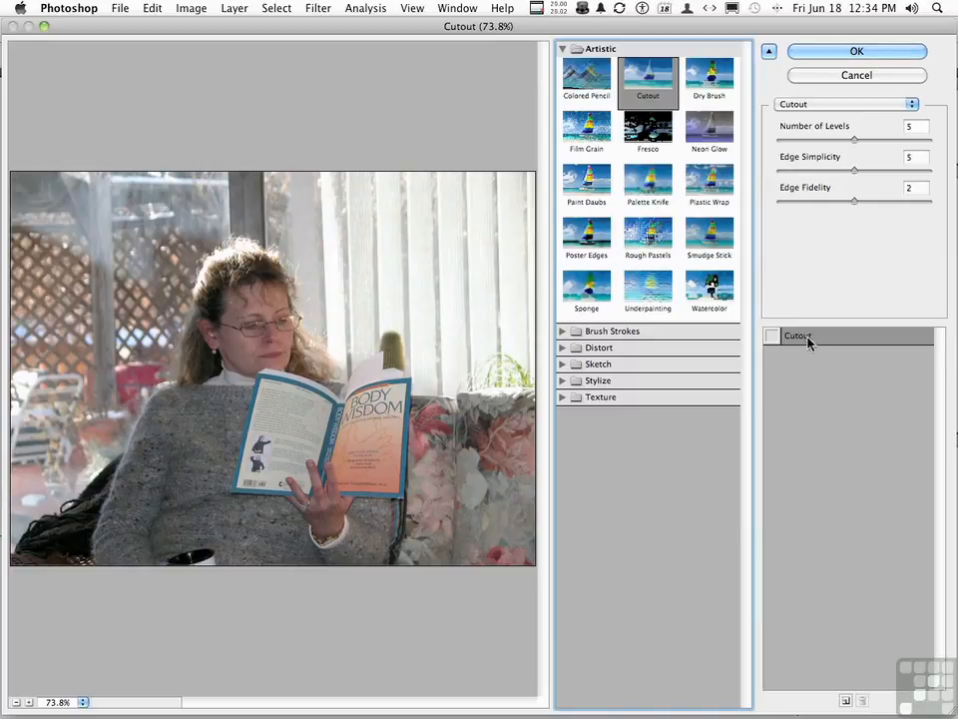
Turn on the Cutout effect and set Number of Levels to 8 and Edge Simplicity to 0.
left_click(771, 336)
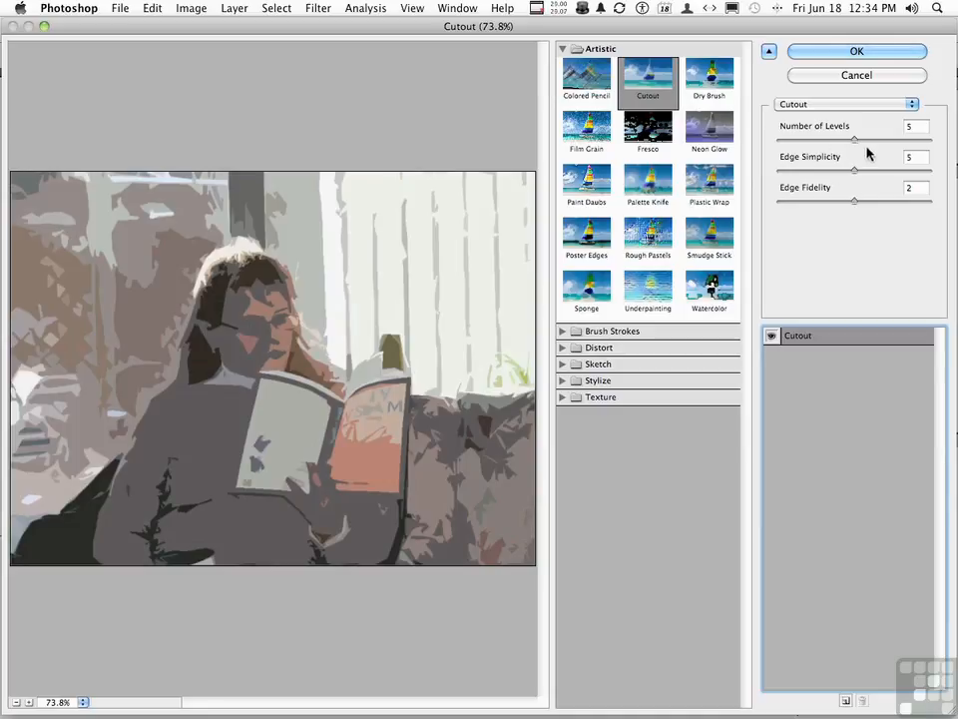
left_click_drag(854, 143, 949, 147)
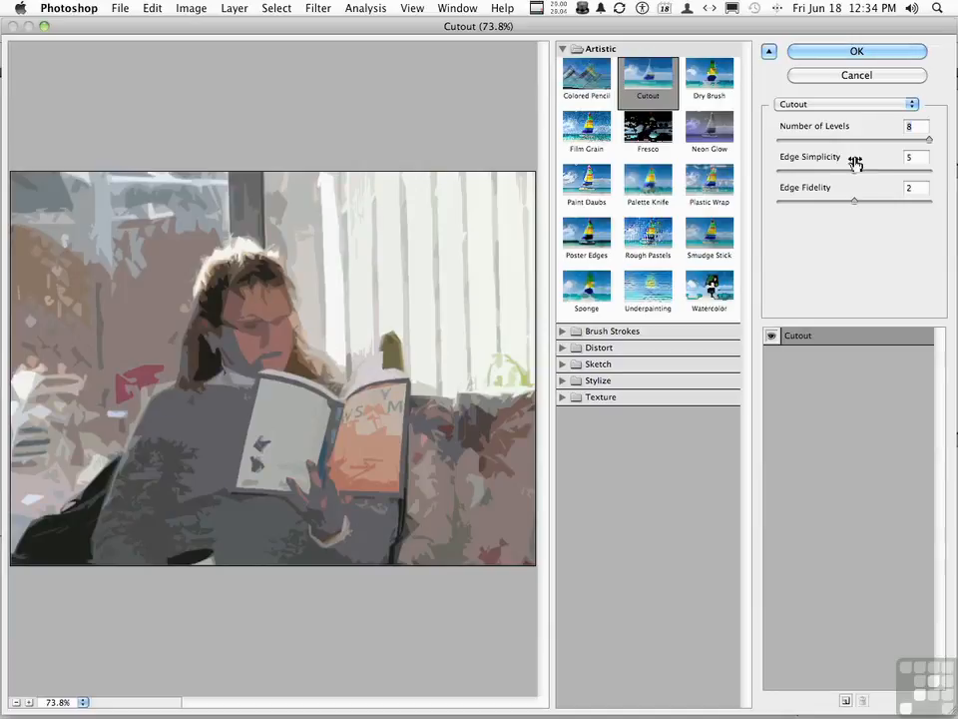
left_click_drag(857, 174, 937, 176)
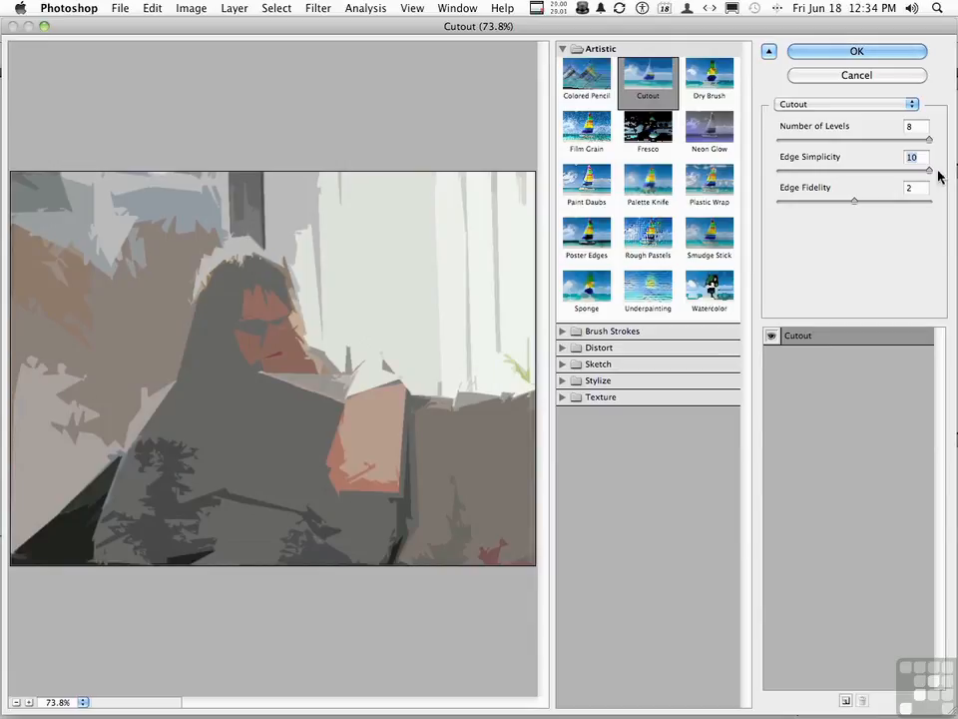
left_click_drag(928, 173, 775, 178)
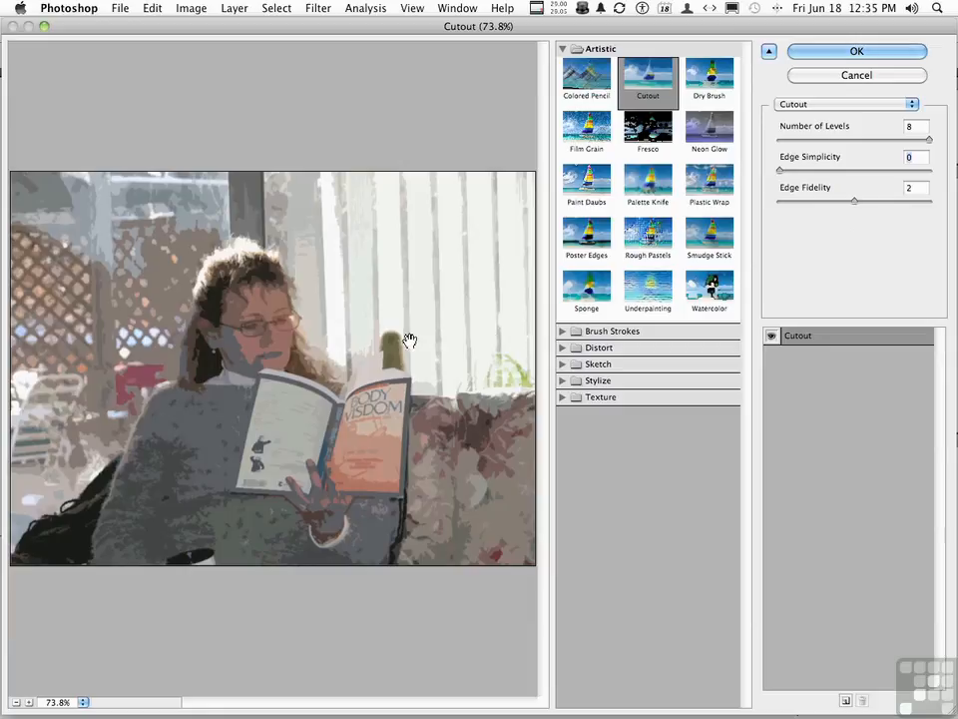
left_click(808, 104)
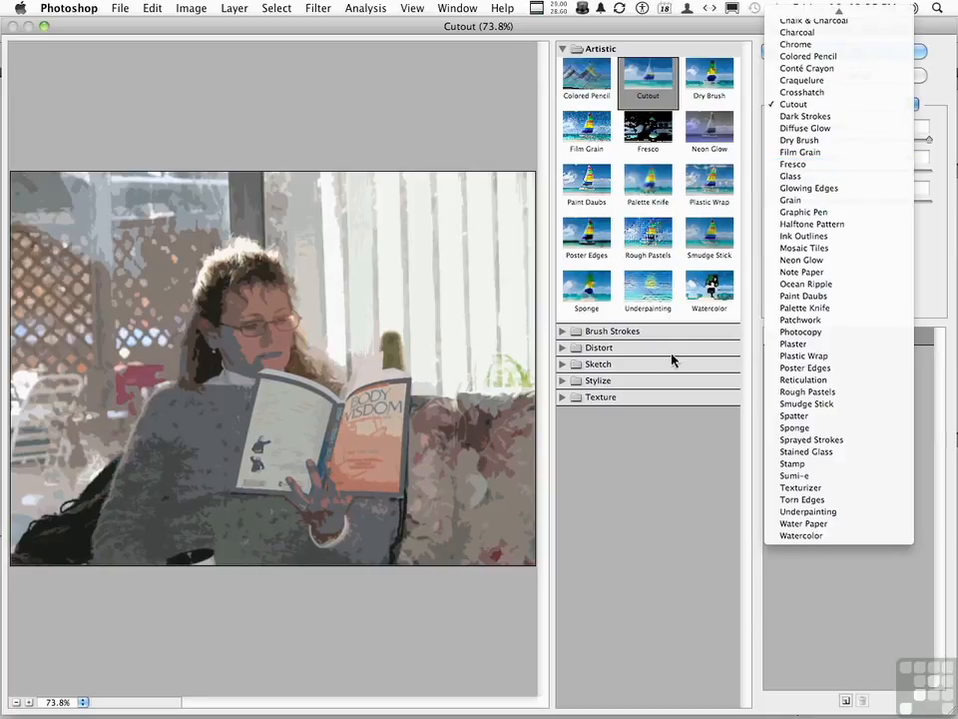
left_click(670, 510)
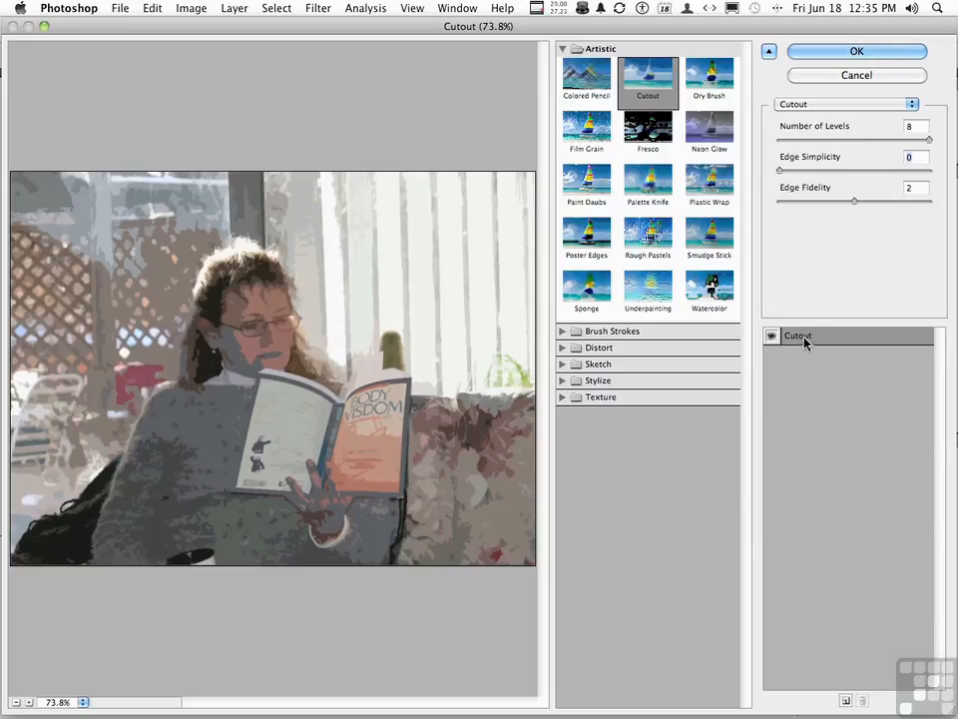
Add a second effect layer above the Cutout effect and change it to Poster Edges.
left_click(846, 705)
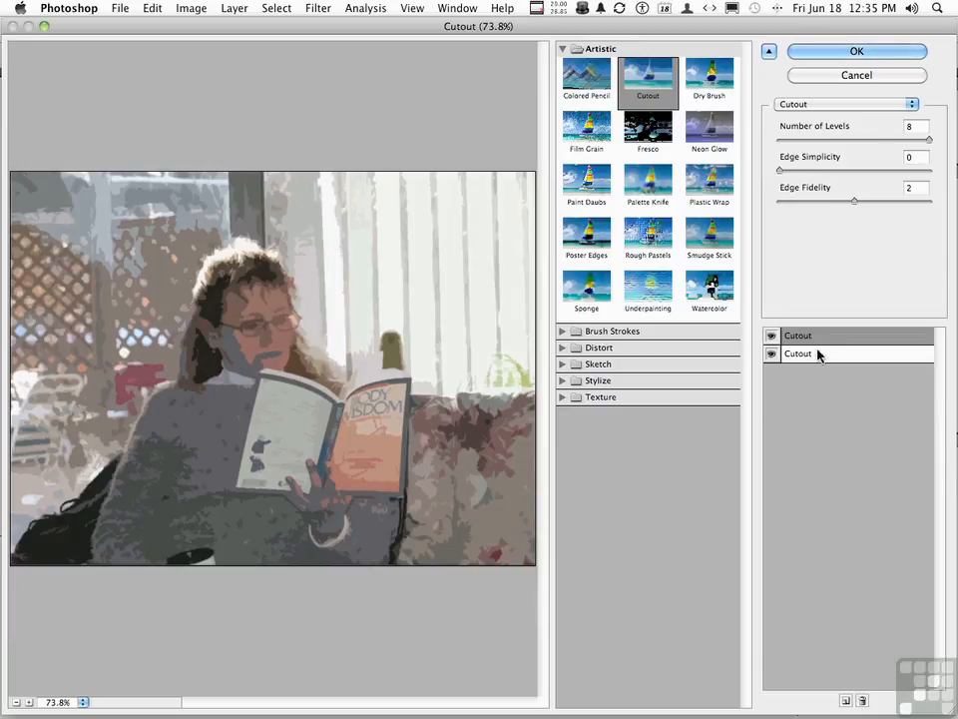
left_click(818, 356)
left_click(816, 340)
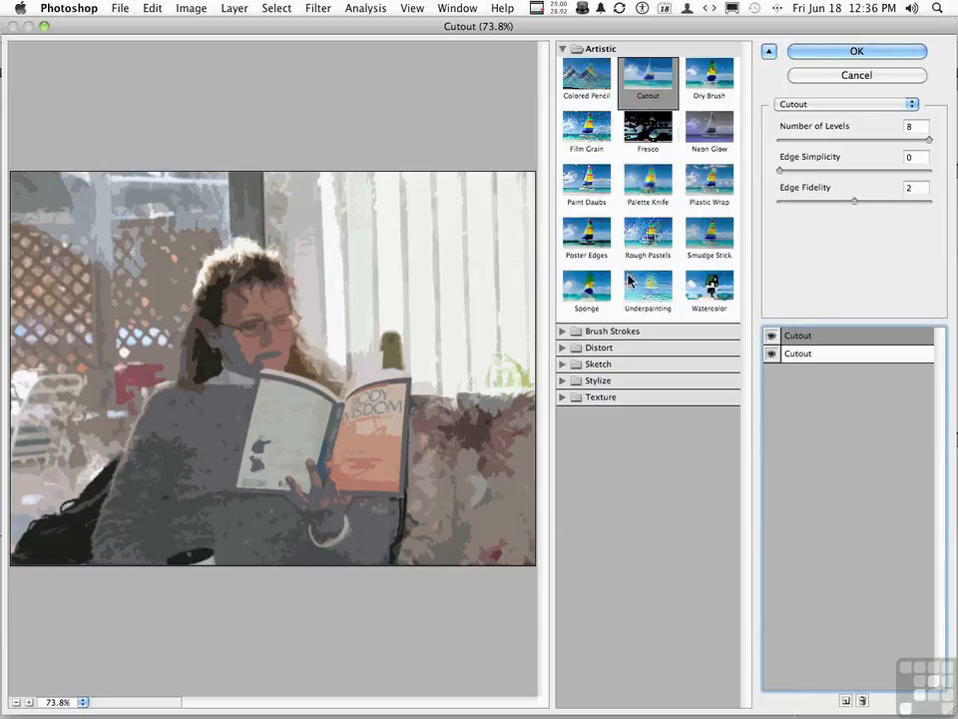
left_click(586, 235)
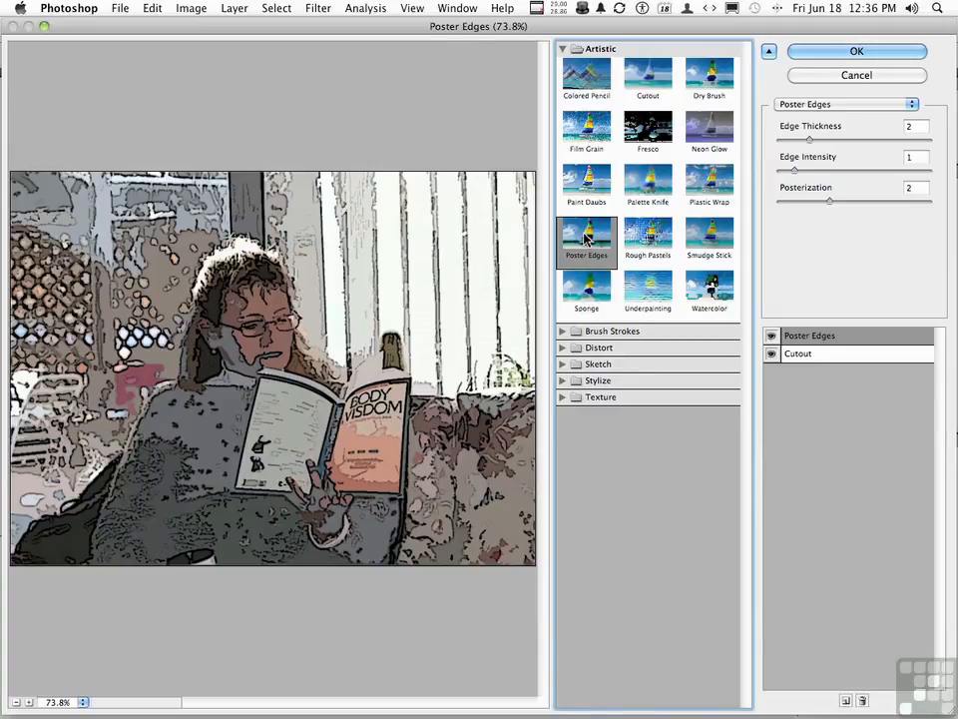
Compare the preview with Cutout and Poster Edges each hidden and shown, and apply both effects to the photo.
left_click(772, 355)
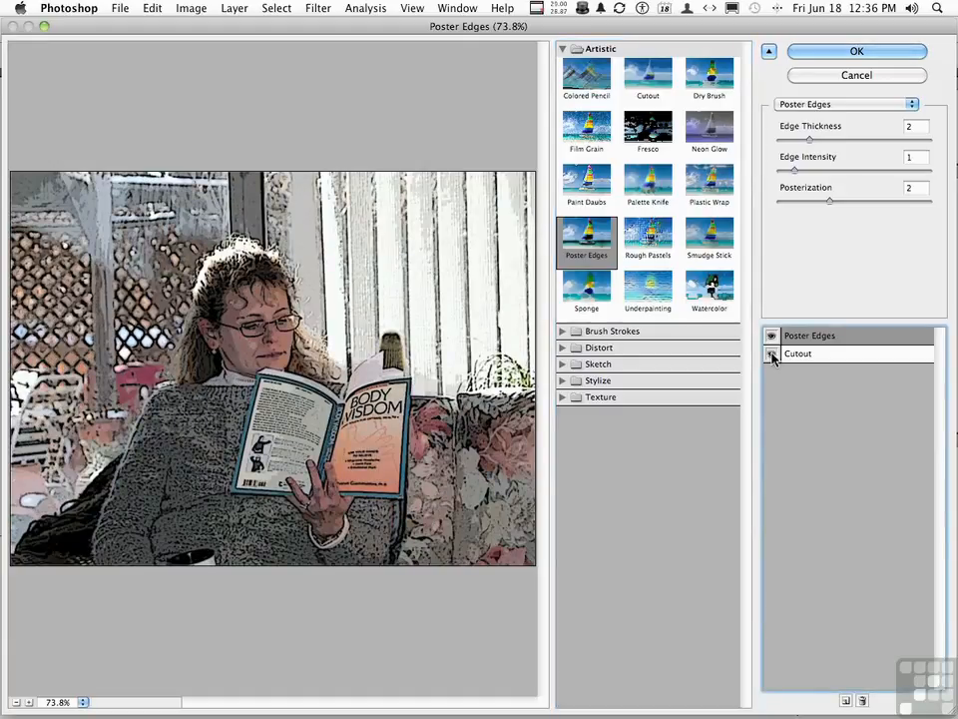
left_click(772, 355)
left_click(772, 336)
left_click(771, 337)
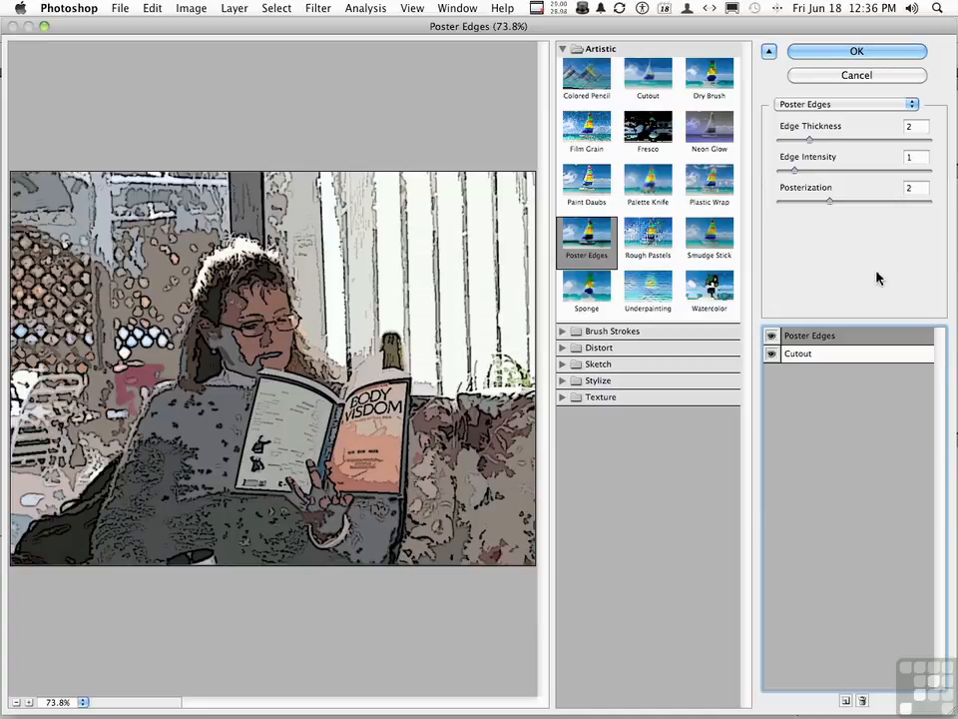
left_click(885, 52)
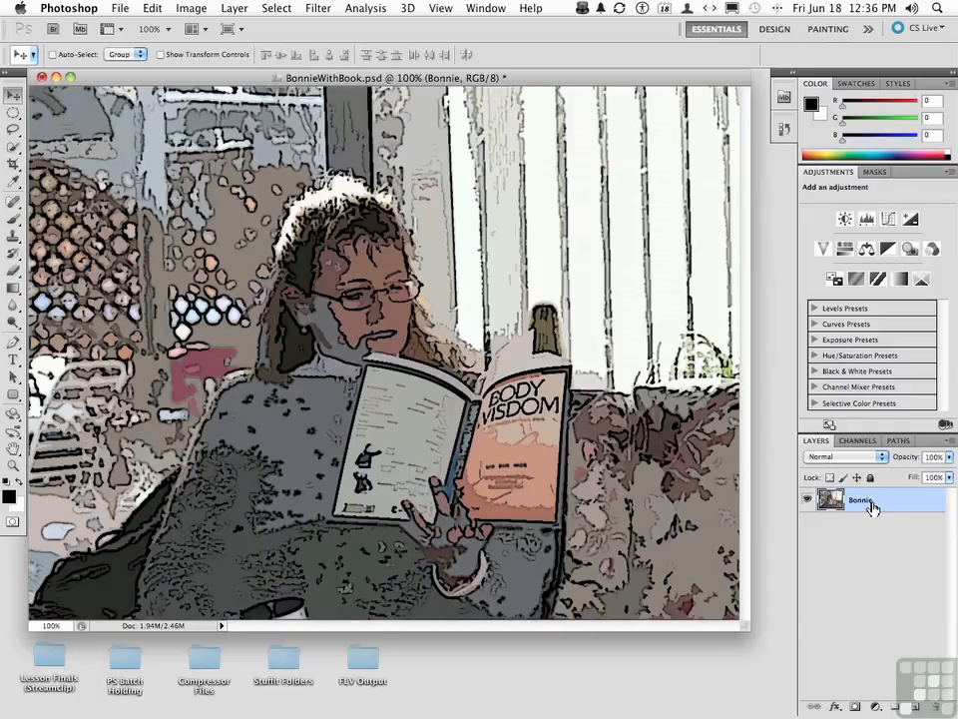
Undo the applied Filter Gallery effects and convert the photo layer for Smart Filters.
key("super+z")
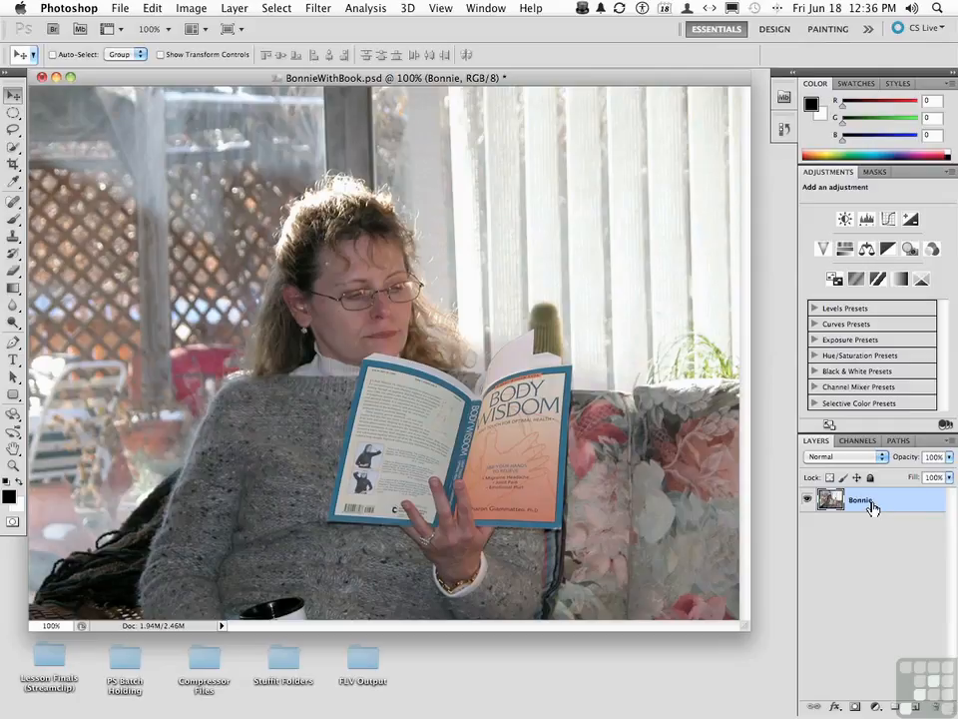
left_click(320, 8)
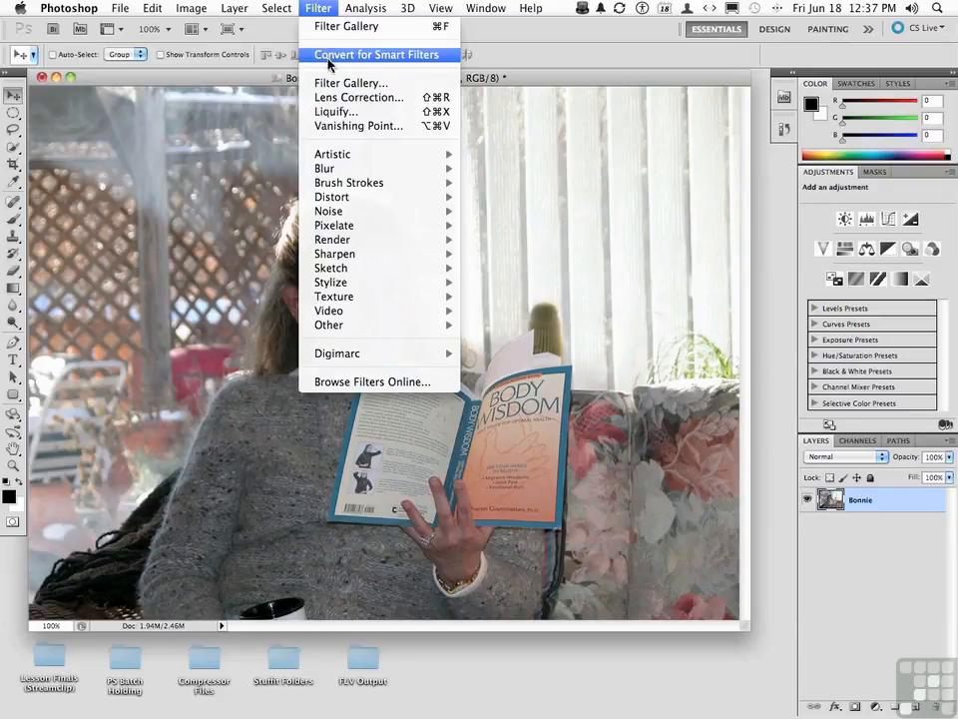
left_click(328, 58)
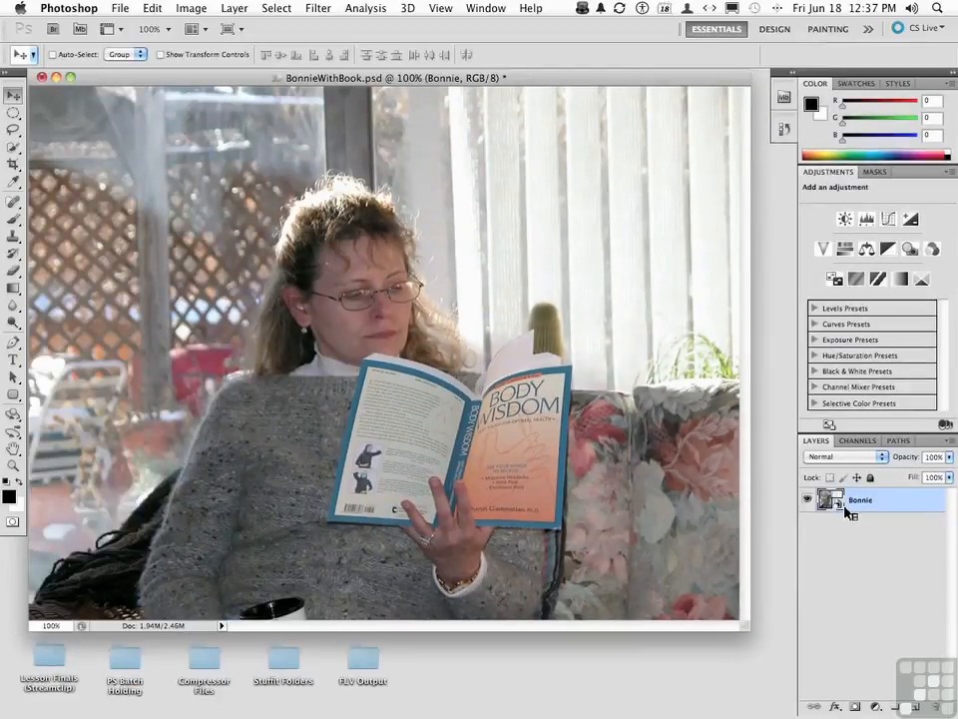
Apply the stacked Poster Edges and Cutout effects as a smart filter, and compare the photo with it off and on.
left_click(319, 10)
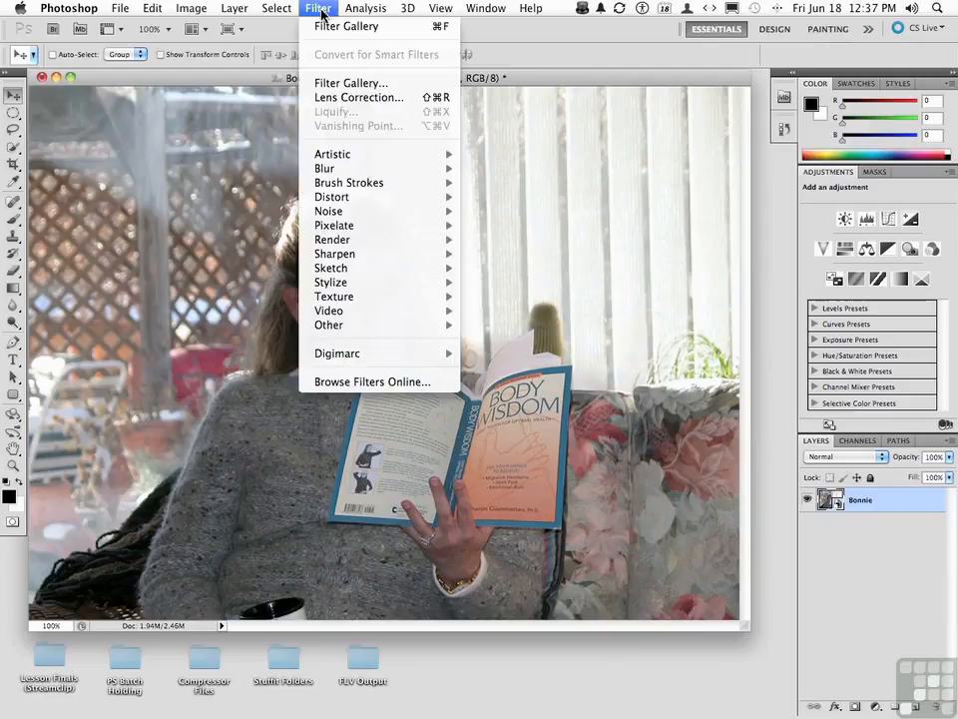
left_click(329, 84)
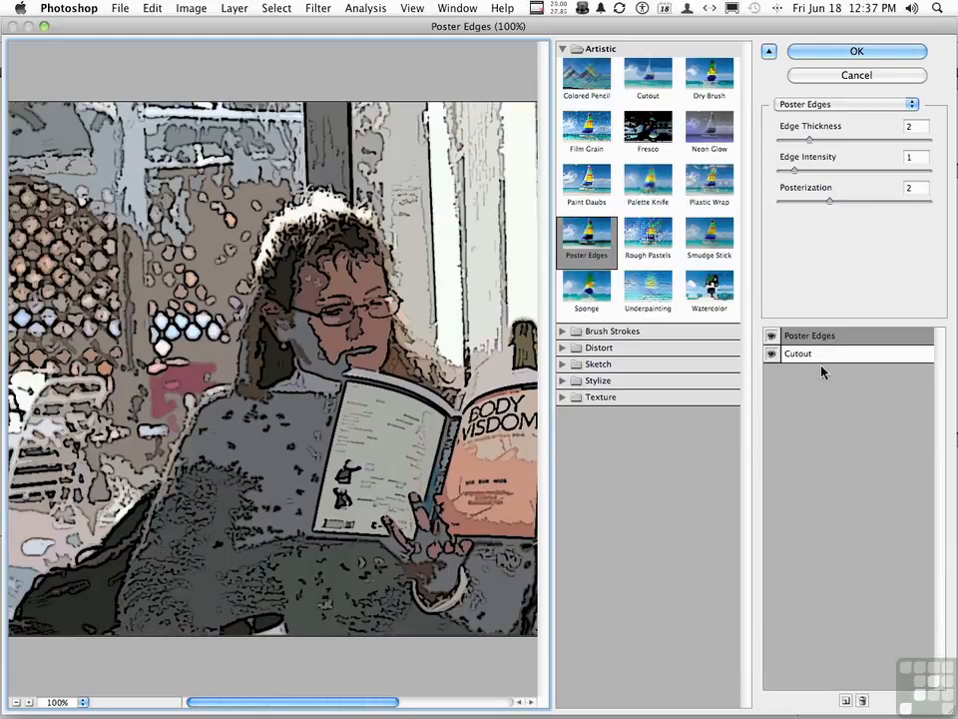
left_click(851, 52)
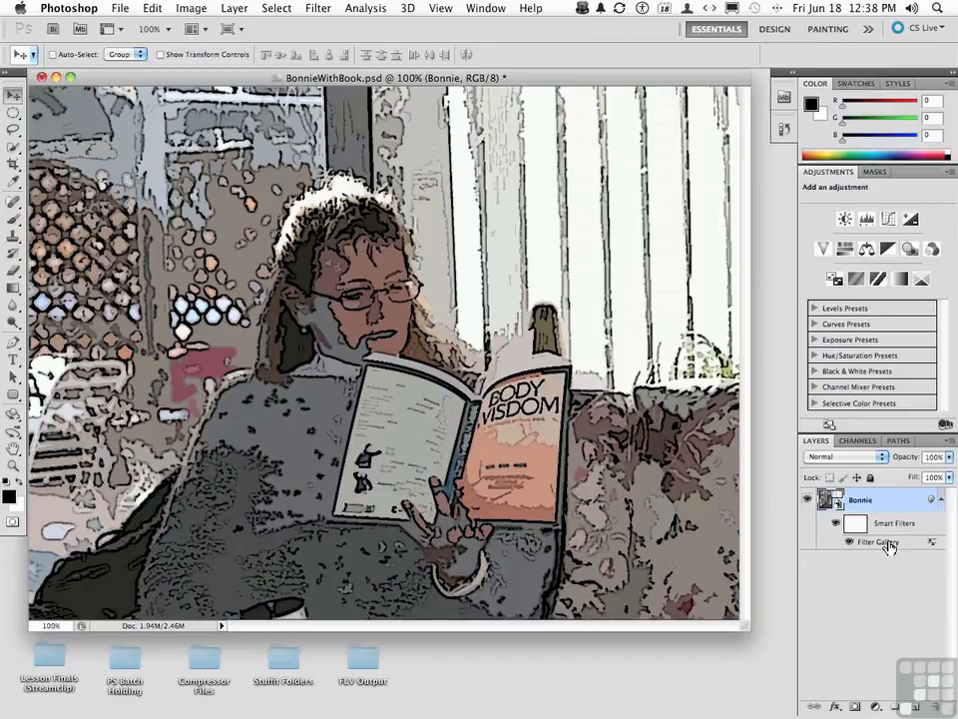
left_click(836, 523)
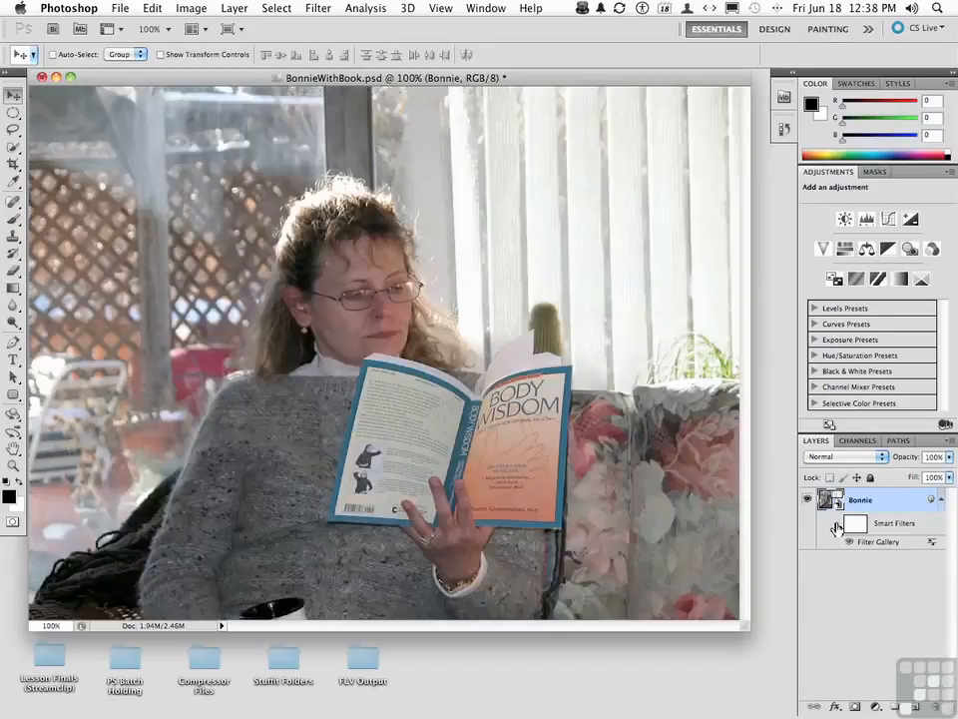
left_click(837, 523)
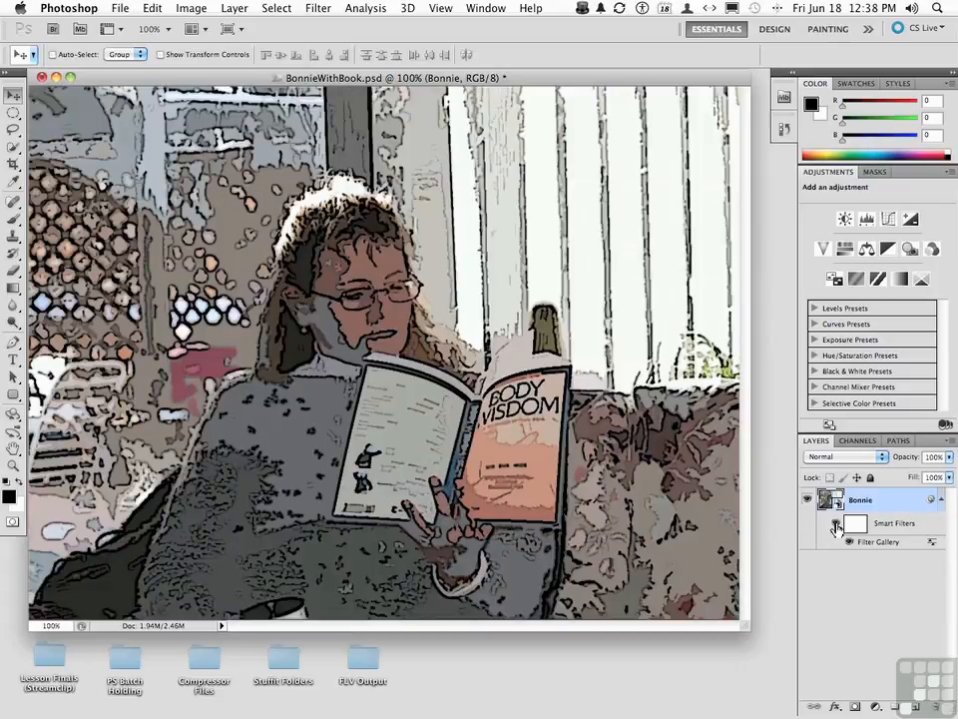
Edit the Filter Gallery smart filter's Poster Edges effect: Edge Thickness 0, Edge Intensity 3, and slightly higher Posterization.
double_click(892, 546)
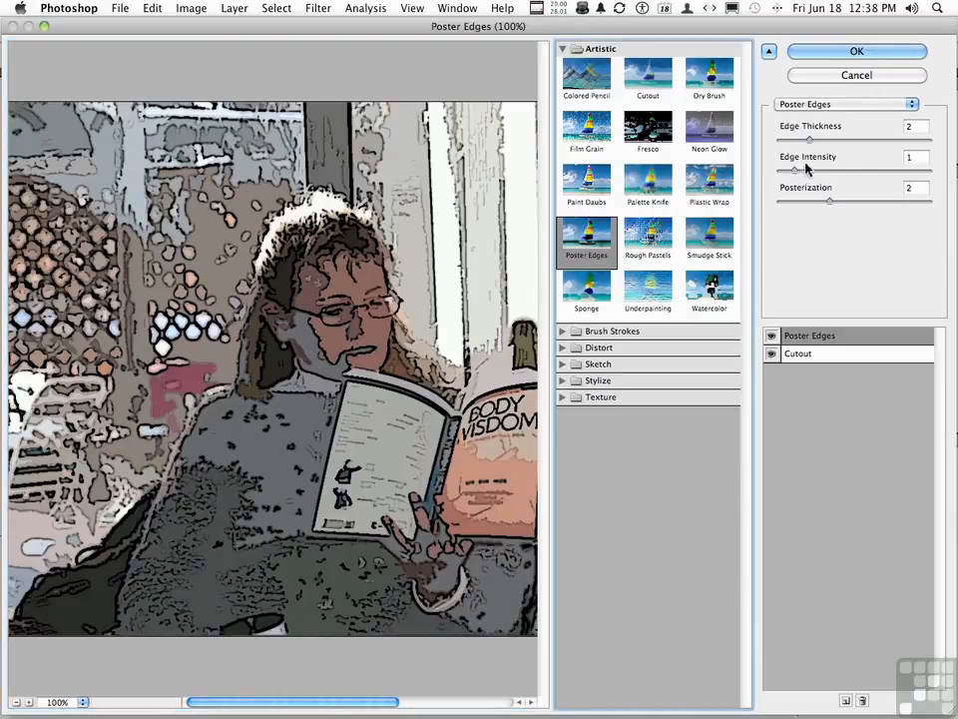
left_click_drag(794, 171, 785, 144)
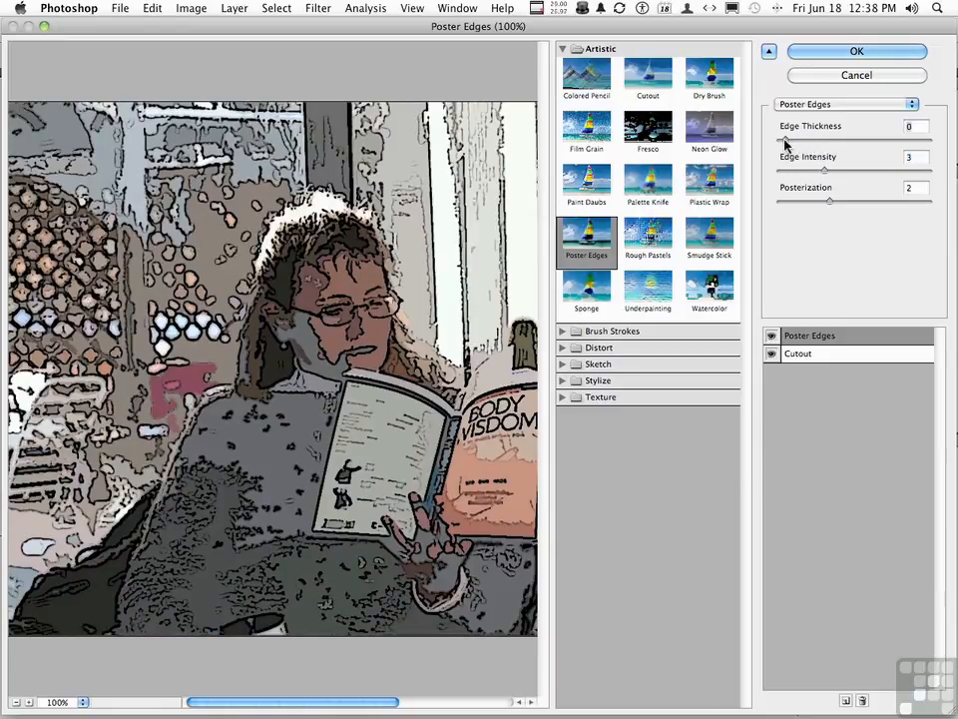
left_click_drag(826, 203, 857, 205)
left_click(876, 52)
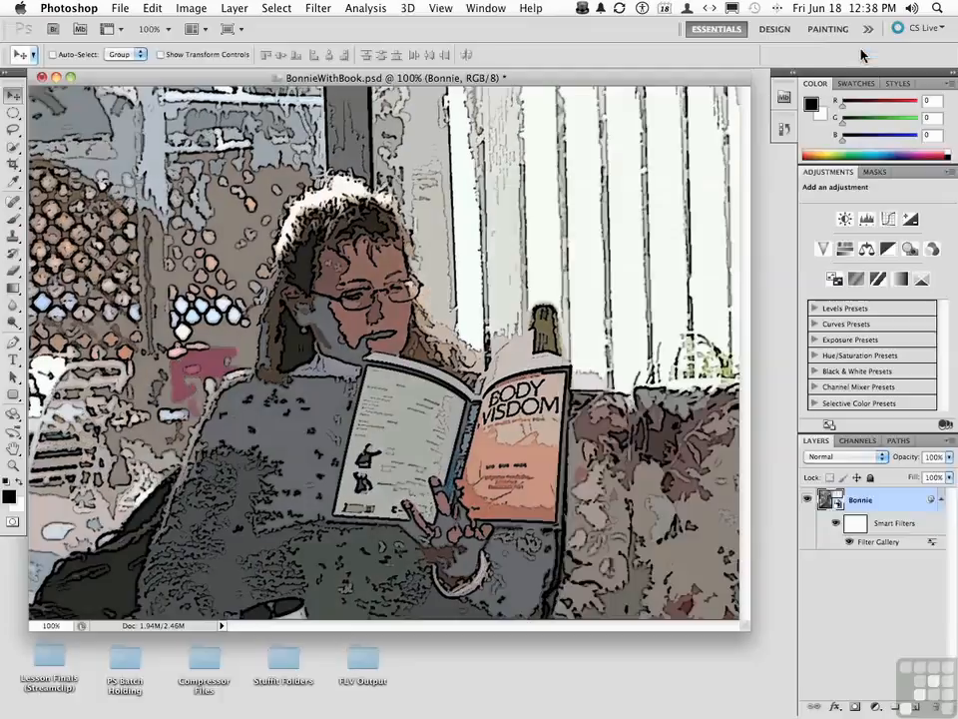